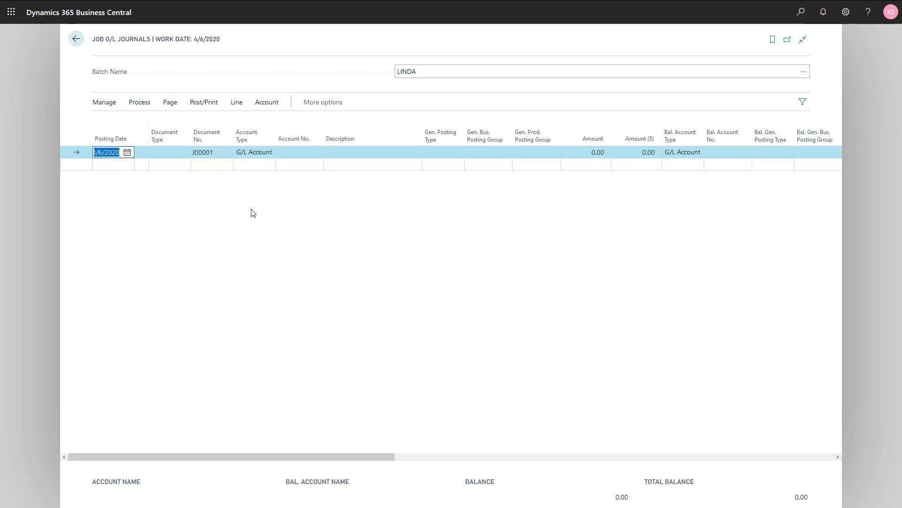
On the first journal line, keep G/L Account as the account type and choose Miscellaneous Expense as the account
{"action": "key", "text": "Tab"}
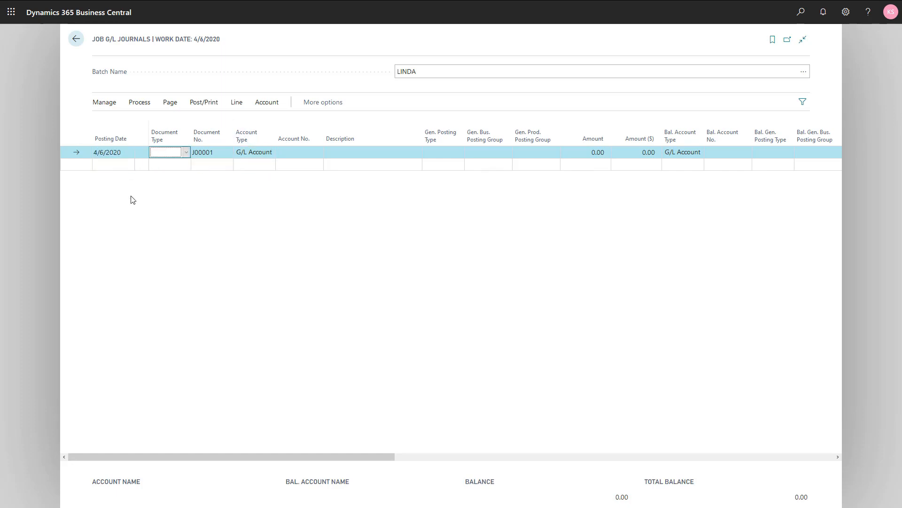
{"action": "key", "text": "Tab"}
{"action": "key", "text": "Tab"}
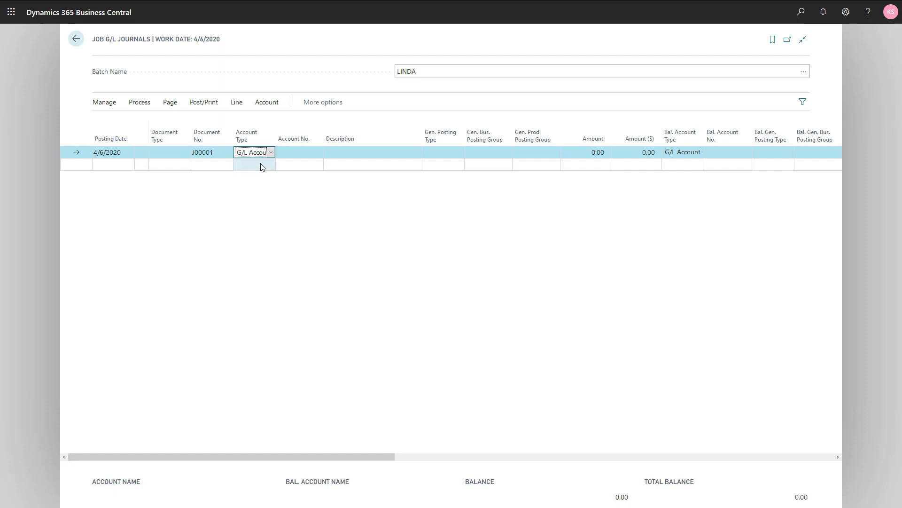
{"action": "left_click", "coordinate": [271, 153]}
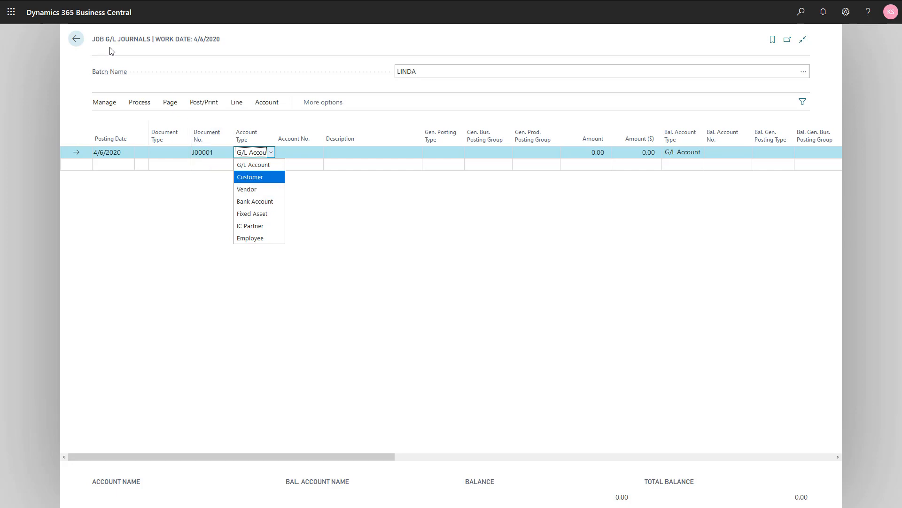
{"action": "left_click", "coordinate": [249, 165]}
{"action": "key", "text": "Tab"}
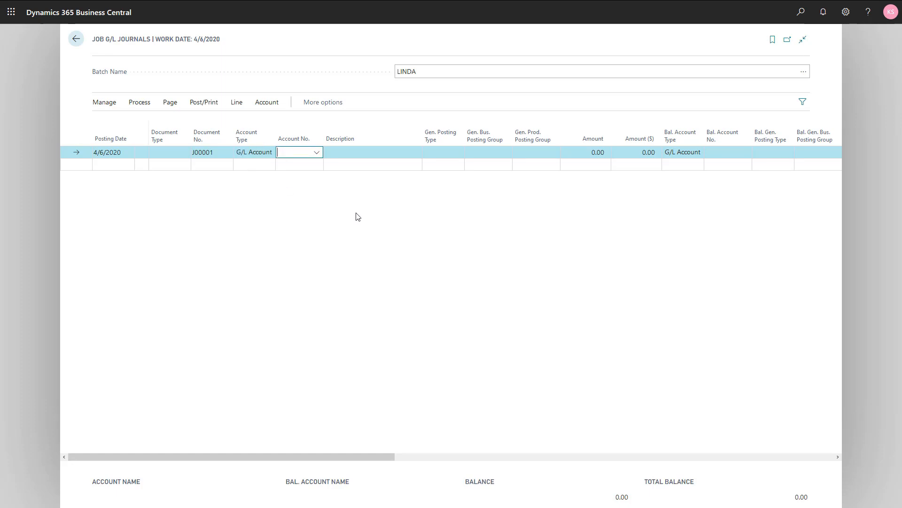
{"action": "type", "text": "misc"}
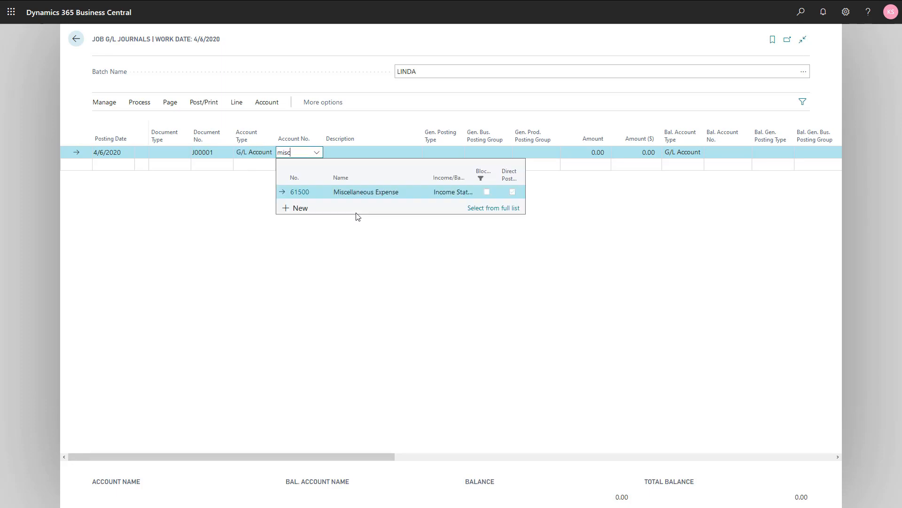
{"action": "left_click", "coordinate": [355, 193]}
Set the Miscellaneous Expense line's amount to 80
{"action": "key", "text": "Tab"}
{"action": "key", "text": "Tab"}
{"action": "key", "text": "Tab"}
{"action": "key", "text": "Tab"}
{"action": "key", "text": "Tab"}
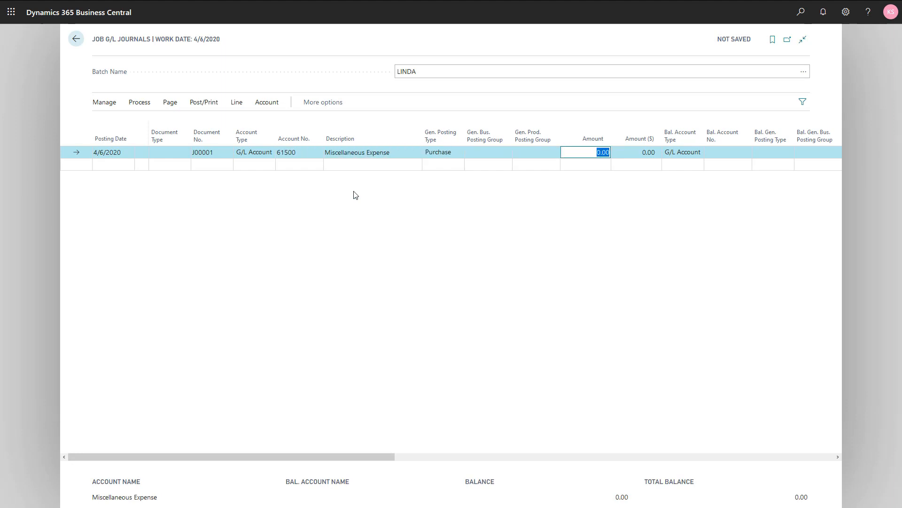
{"action": "type", "text": "80"}
{"action": "key", "text": "Tab"}
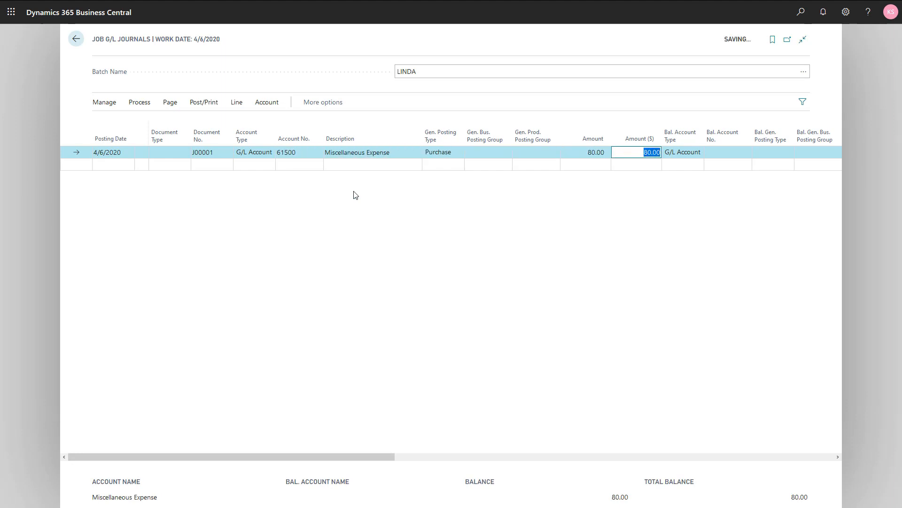
Choose the Petty Cash G/L account as the journal line's balancing account
{"action": "key", "text": "Tab"}
{"action": "key", "text": "Tab"}
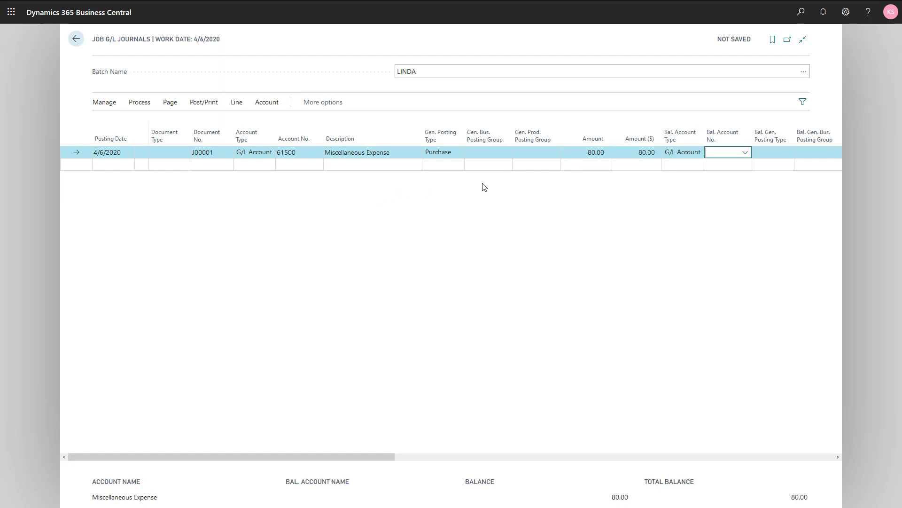
{"action": "type", "text": "pet"}
{"action": "left_click", "coordinate": [589, 197]}
{"action": "key", "text": "Tab"}
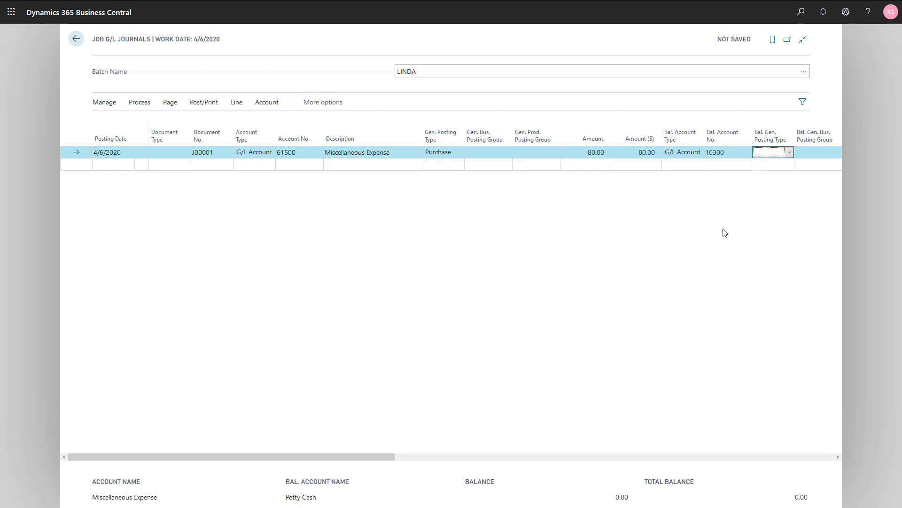
Assign the journal line to job JOB00010 (Reception area remodel) and job task 1010, leaving the job line type blank
{"action": "left_click_drag", "start_coordinate": [346, 455], "coordinate": [535, 462]}
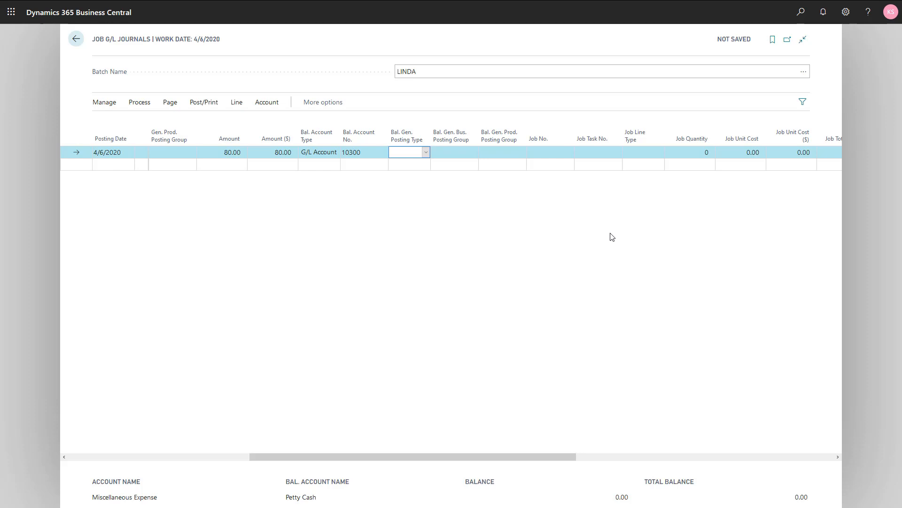
{"action": "left_click", "coordinate": [542, 150]}
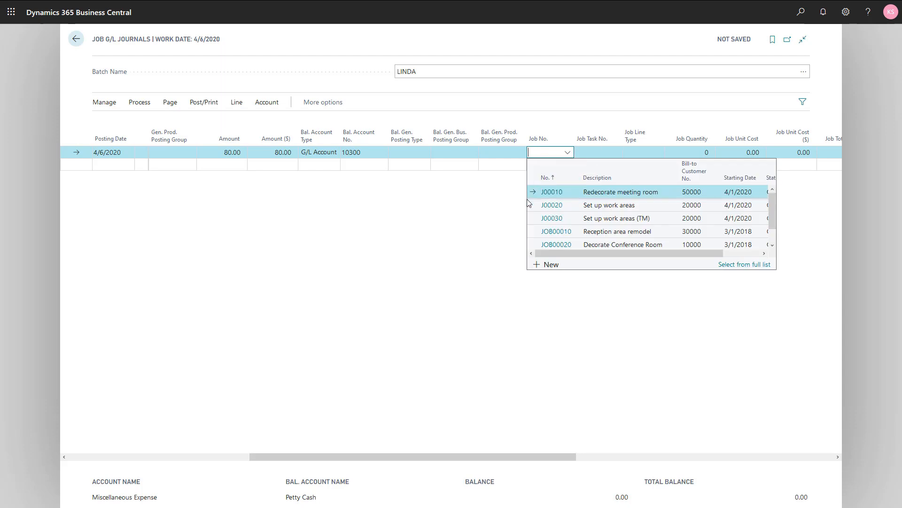
{"action": "left_click", "coordinate": [598, 231]}
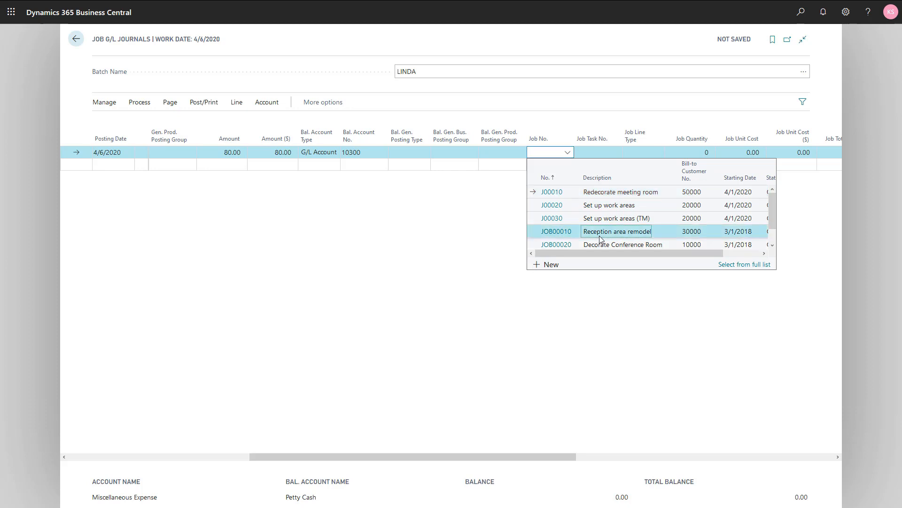
{"action": "left_click", "coordinate": [606, 152]}
{"action": "left_click", "coordinate": [617, 152]}
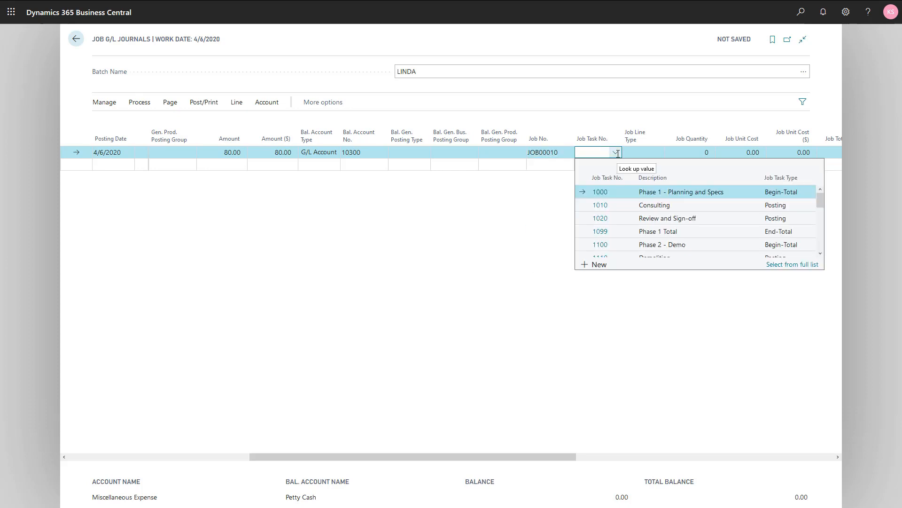
{"action": "left_click", "coordinate": [647, 206]}
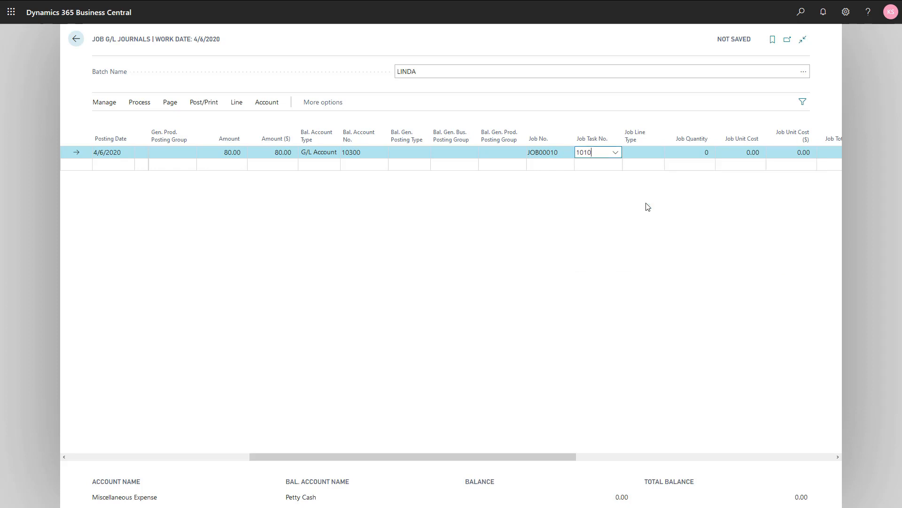
{"action": "left_click", "coordinate": [641, 160]}
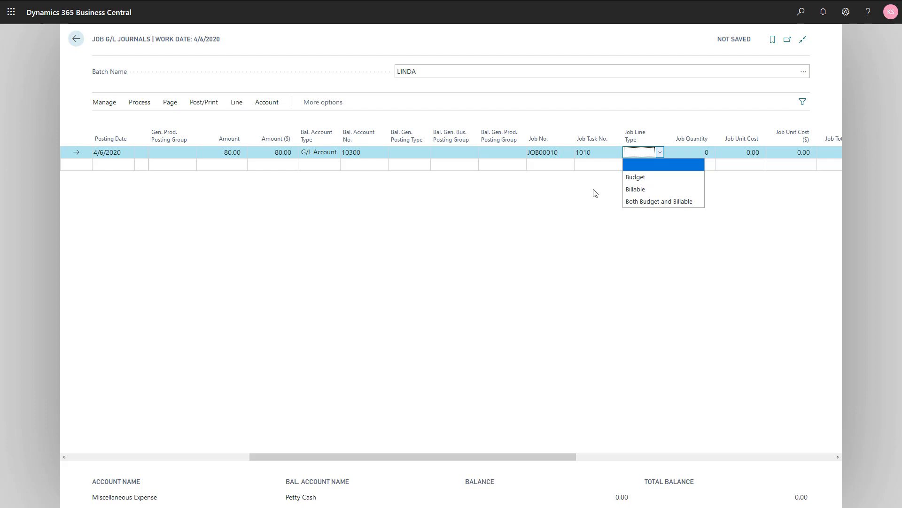
{"action": "left_click", "coordinate": [600, 220]}
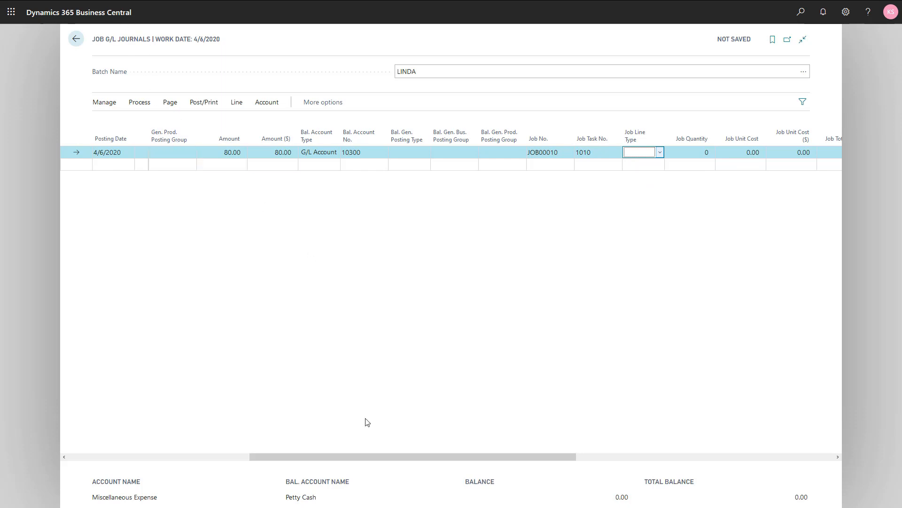
Set the line's job quantity to 1 and its job unit price to 120
{"action": "left_click_drag", "start_coordinate": [375, 457], "coordinate": [400, 456]}
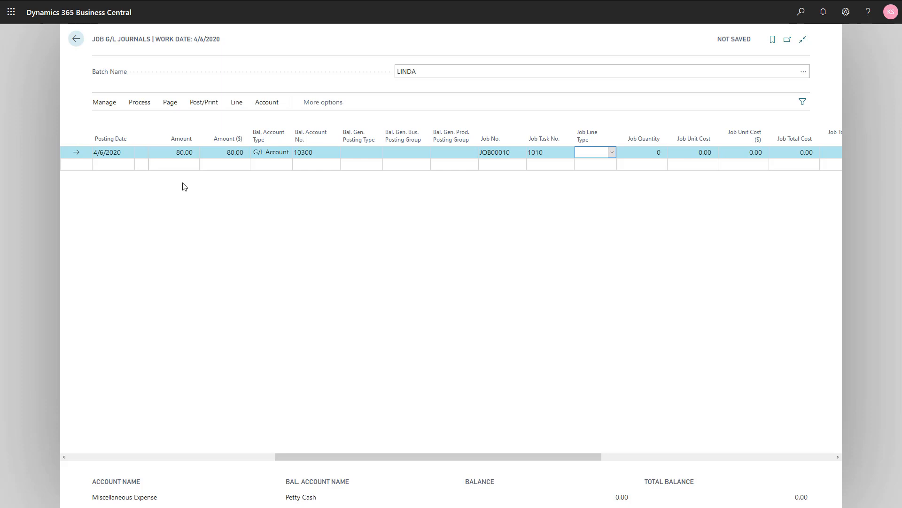
{"action": "key", "text": "Escape"}
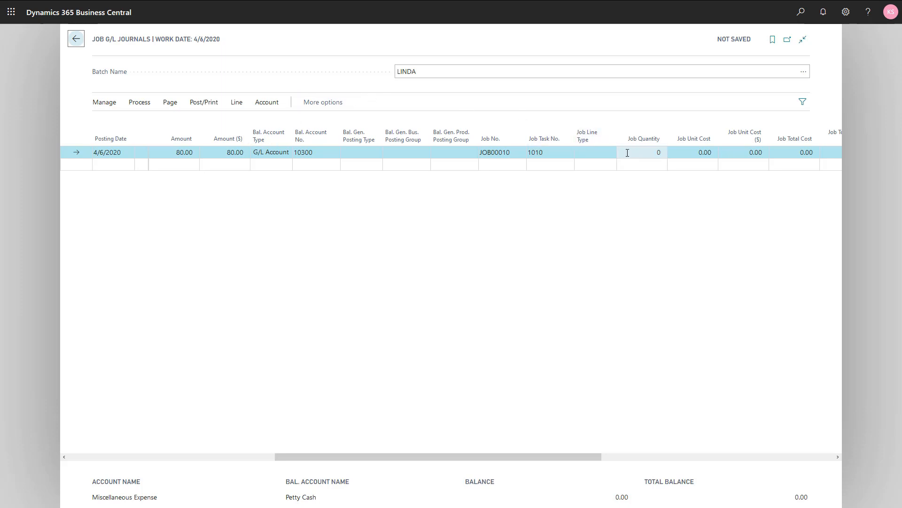
{"action": "left_click", "coordinate": [663, 153]}
{"action": "type", "text": "1"}
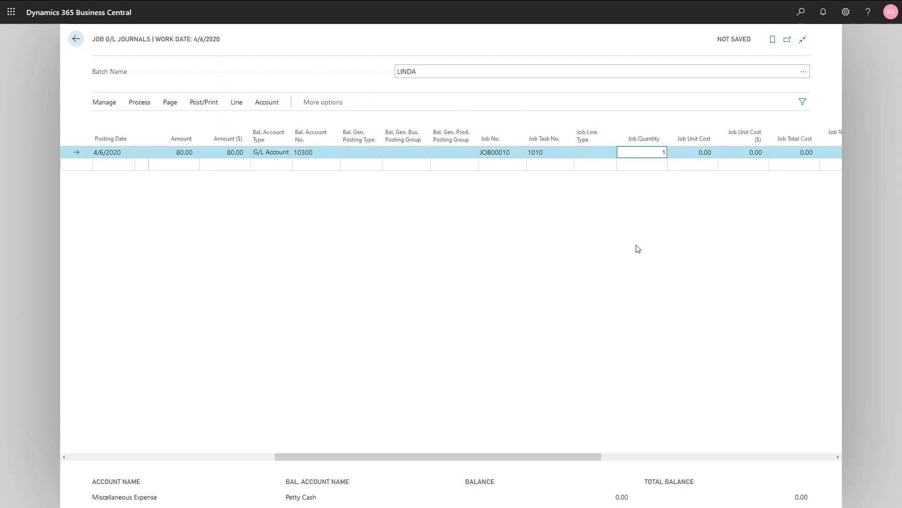
{"action": "key", "text": "Tab"}
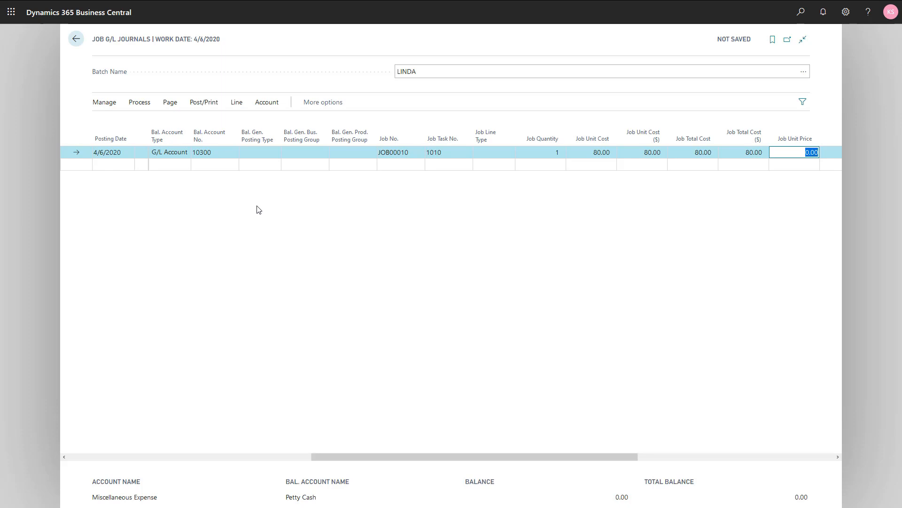
{"action": "type", "text": "120"}
{"action": "key", "text": "shift+Tab"}
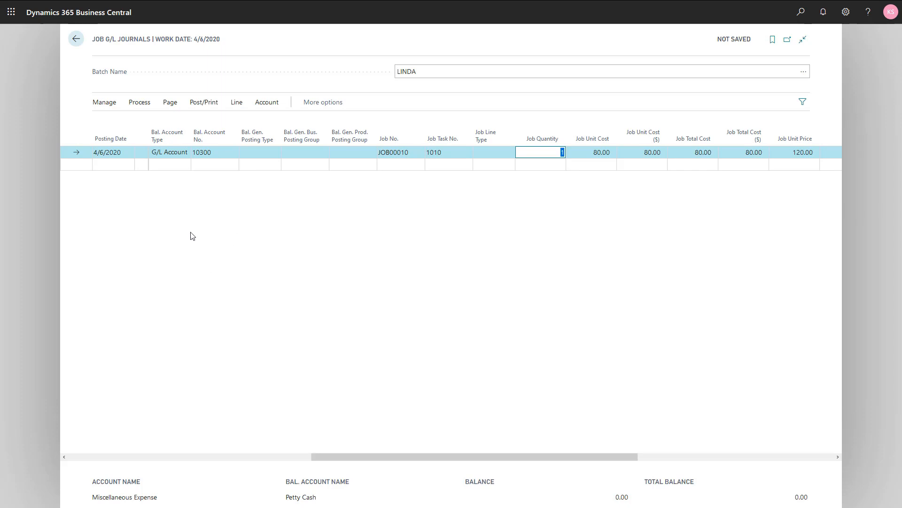
Post the journal lines in the LINDA batch and close the job G/L journal
{"action": "left_click", "coordinate": [201, 103]}
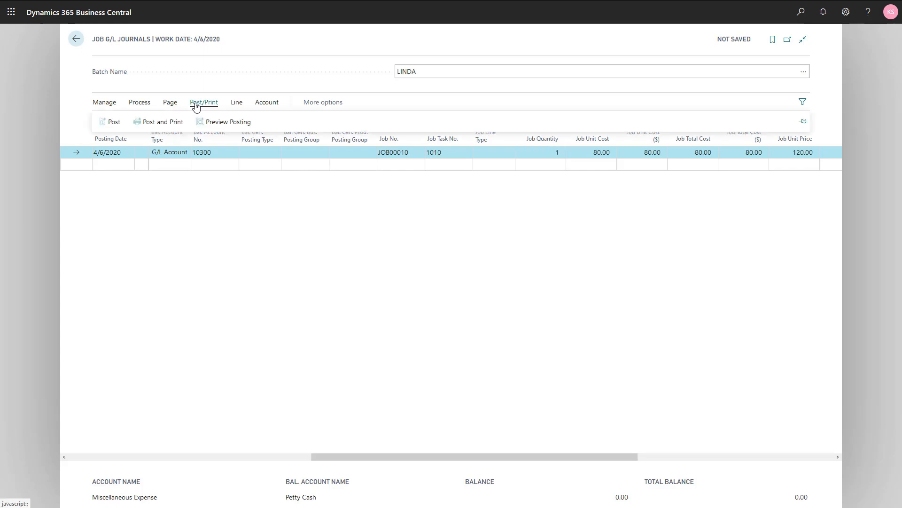
{"action": "left_click", "coordinate": [114, 123]}
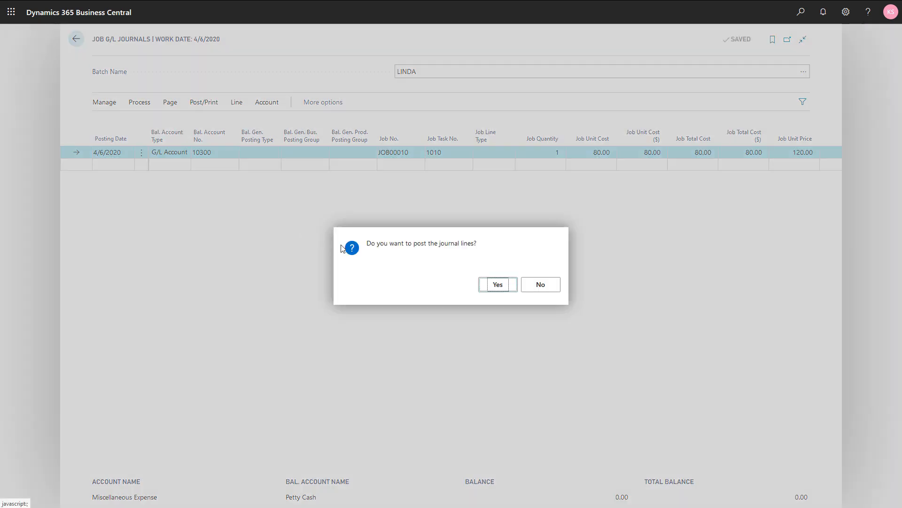
{"action": "left_click", "coordinate": [492, 288]}
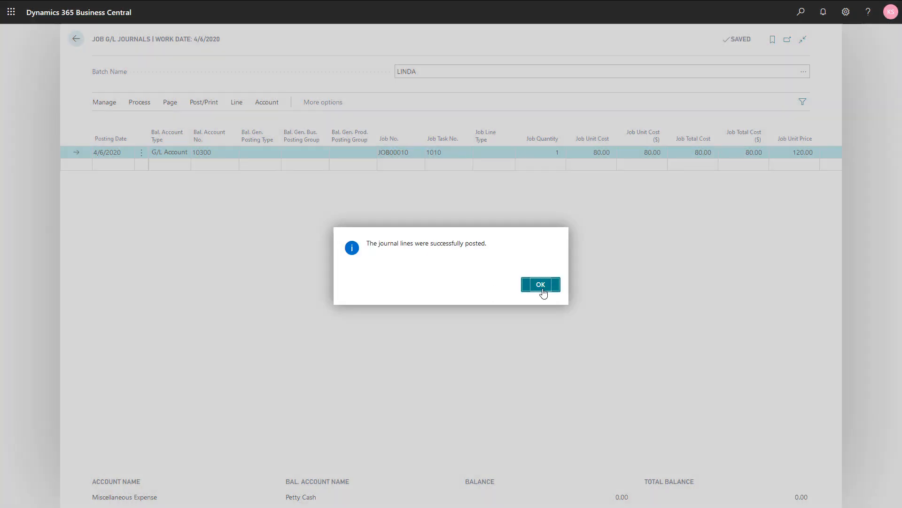
{"action": "left_click", "coordinate": [543, 291]}
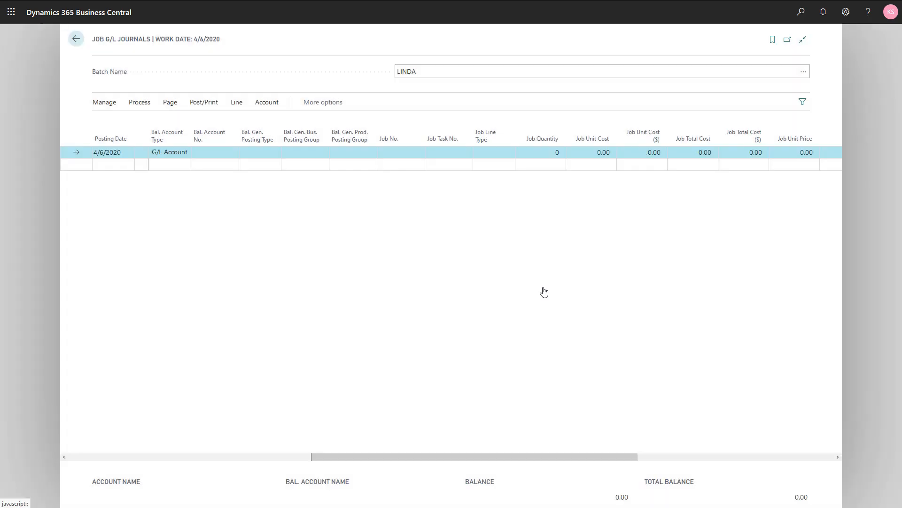
{"action": "key", "text": "Escape"}
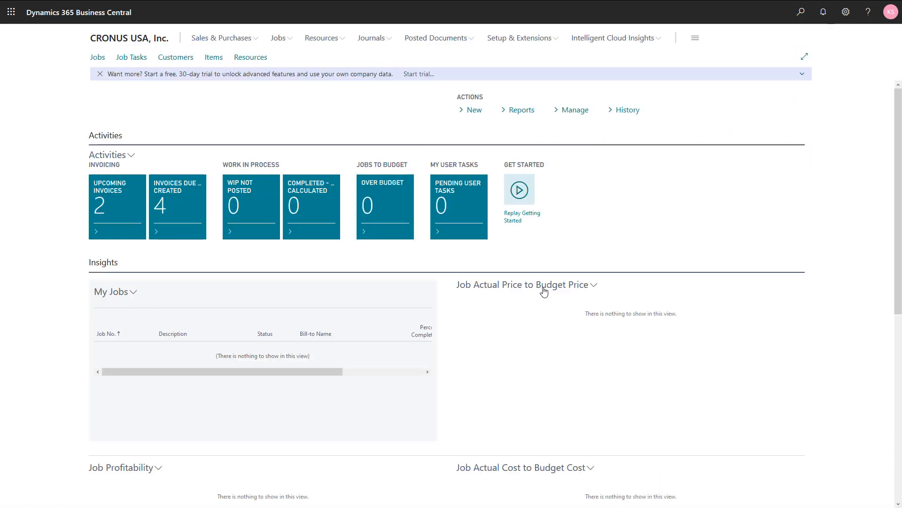
Open the job ledger entries for the Consulting task 1010 of job JOB00010, Reception area remodel
{"action": "left_click", "coordinate": [97, 59]}
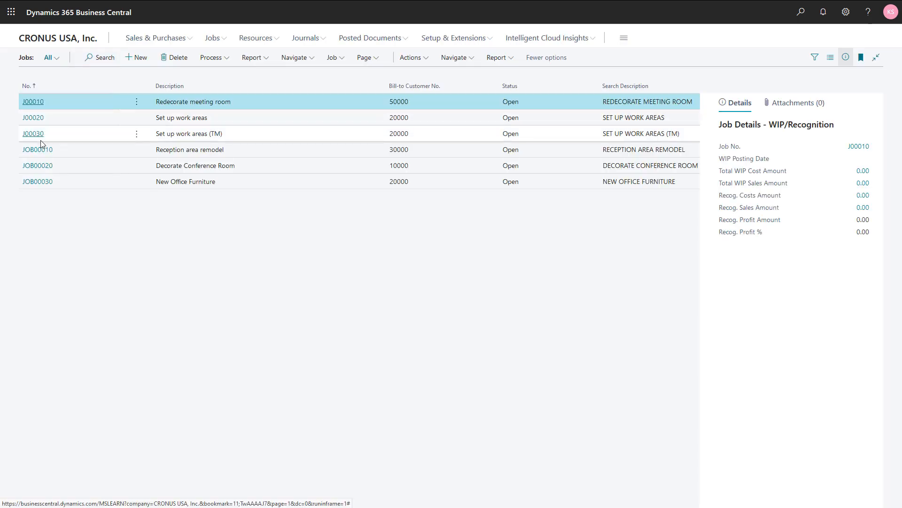
{"action": "left_click", "coordinate": [156, 150]}
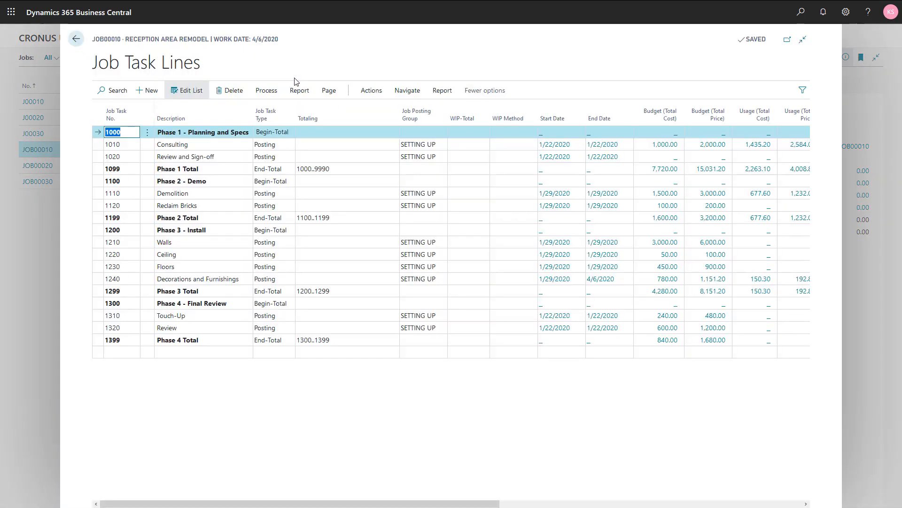
{"action": "left_click", "coordinate": [201, 149]}
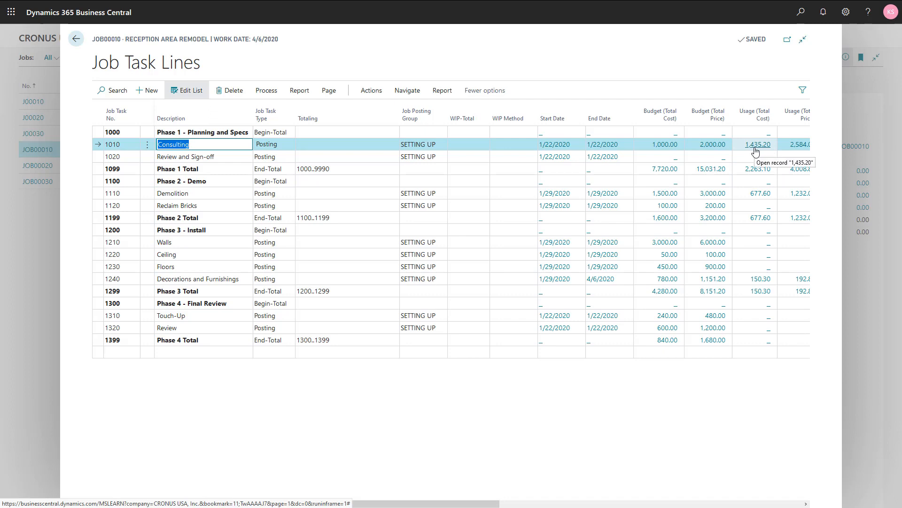
{"action": "left_click", "coordinate": [408, 90]}
{"action": "left_click", "coordinate": [276, 110]}
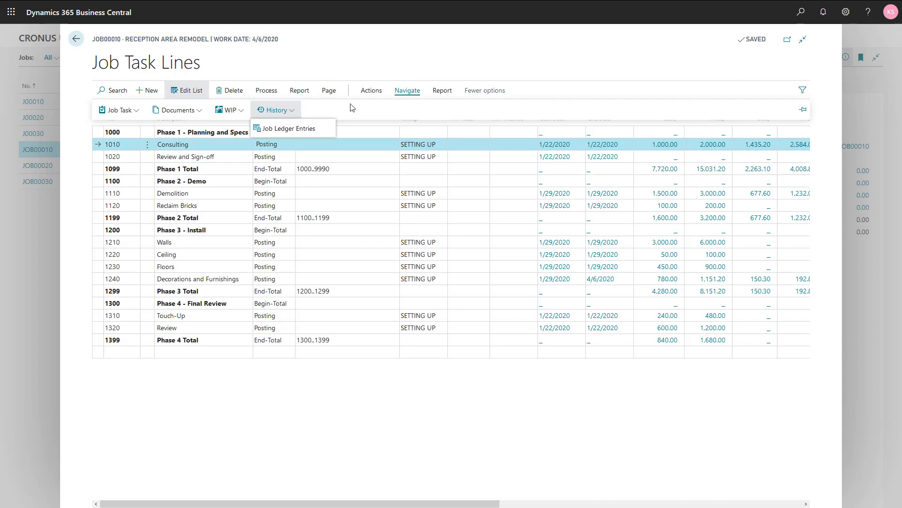
{"action": "left_click", "coordinate": [289, 127]}
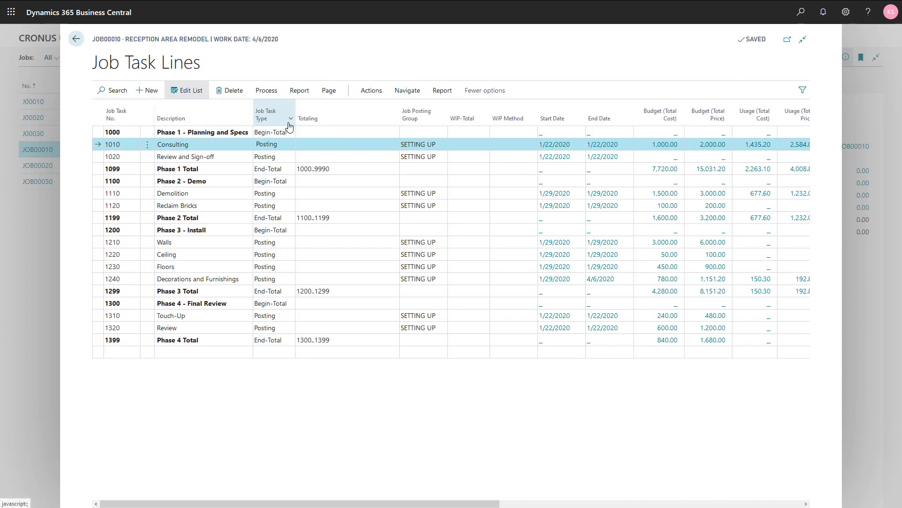